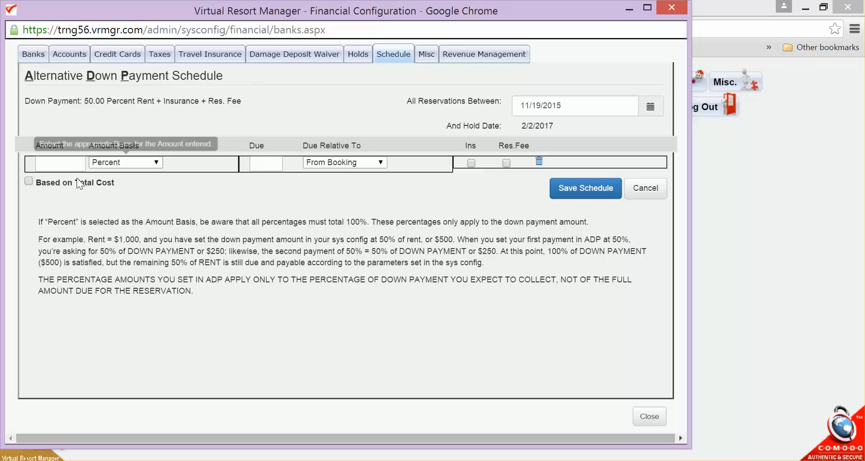
Preview the payment schedule based on total cost, and return it to the down payment basis.
click(28, 181)
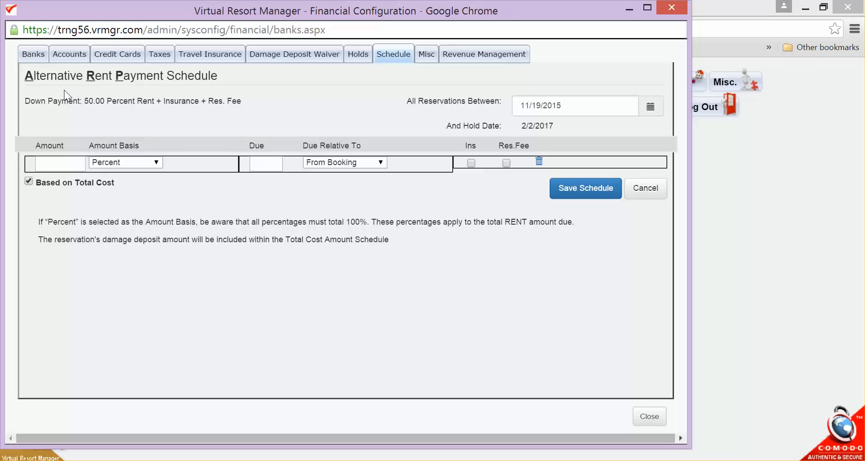
click(29, 180)
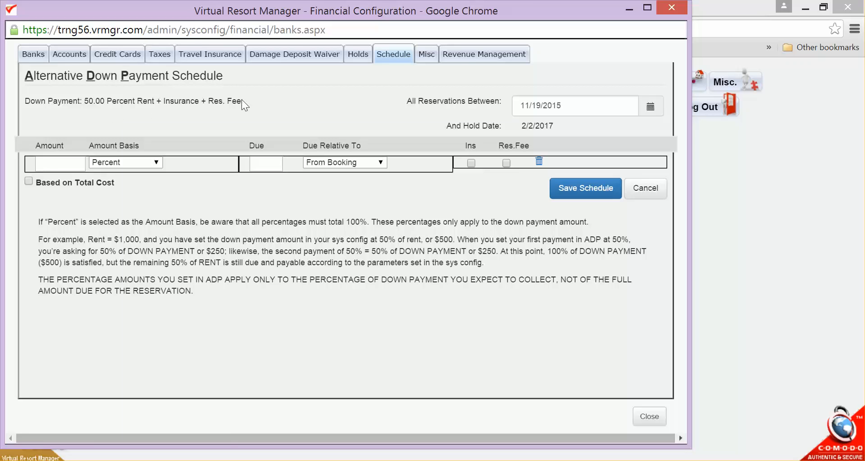
Review the available down payment types and the hold date settings, and return to the payment schedule.
click(429, 56)
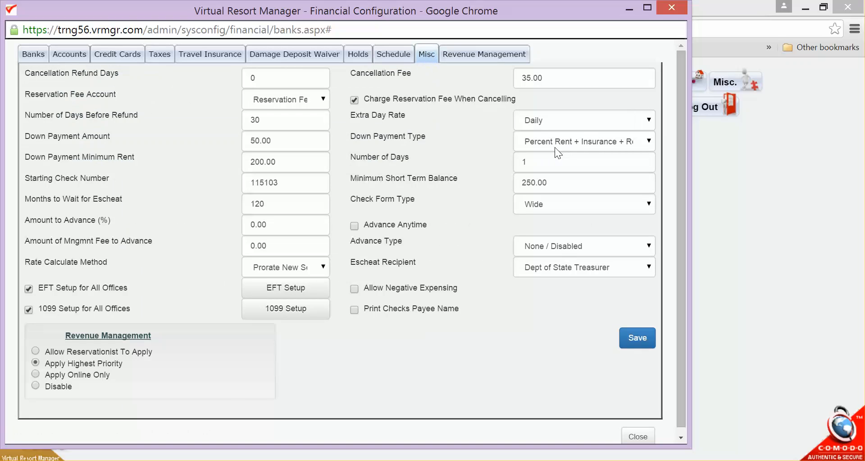
click(649, 140)
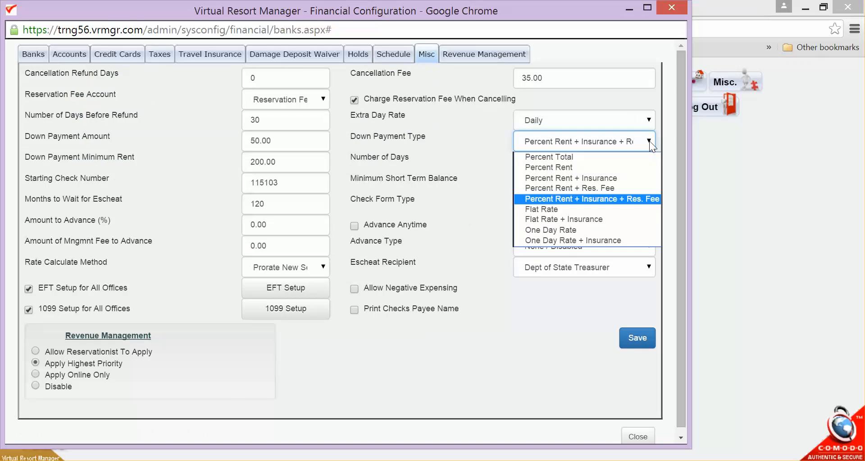
click(394, 54)
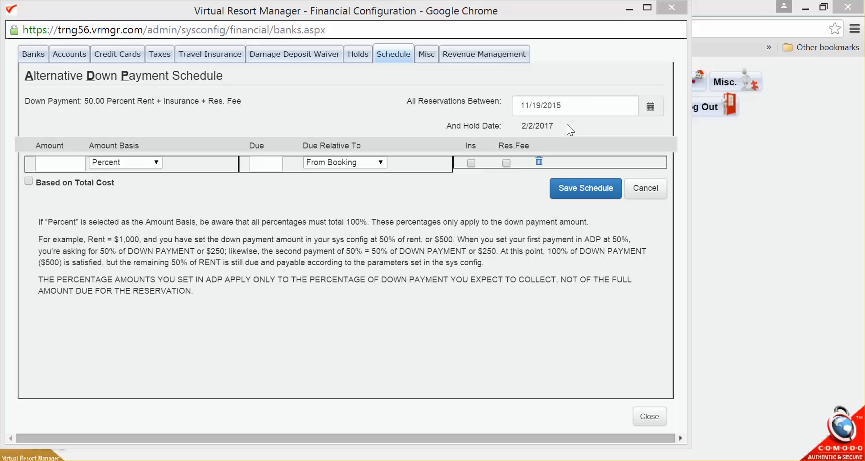
click(359, 57)
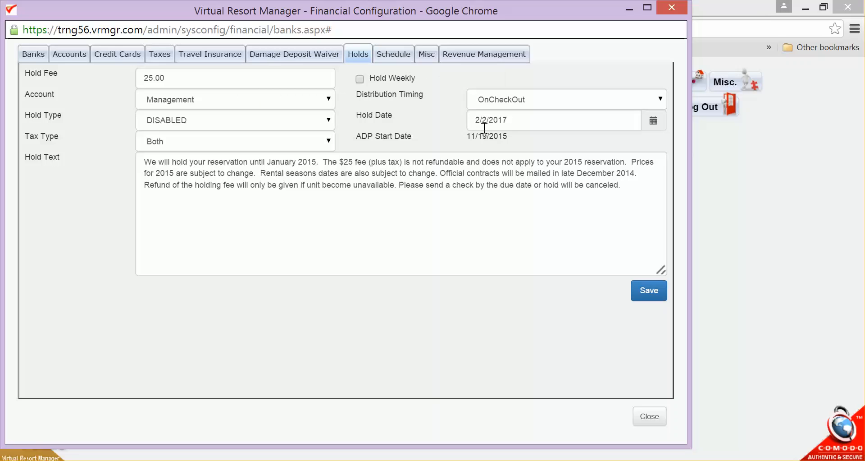
click(393, 54)
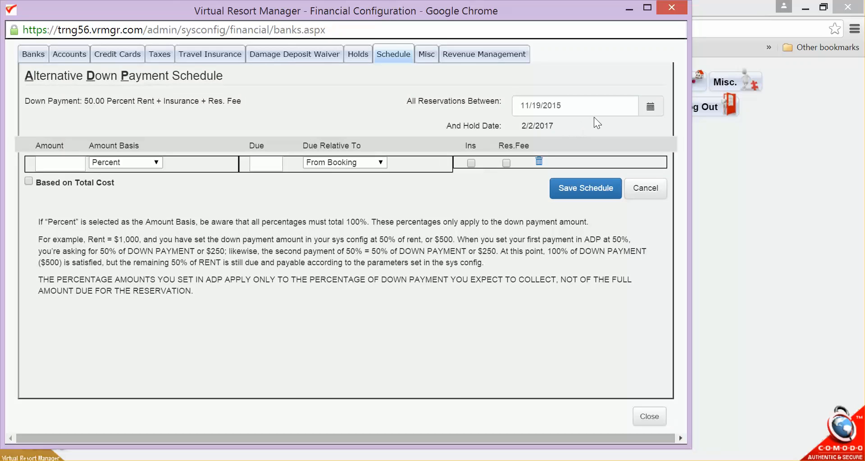
Set the start date of the reservations covered by the schedule to 01/01/2016.
click(600, 108)
click(651, 130)
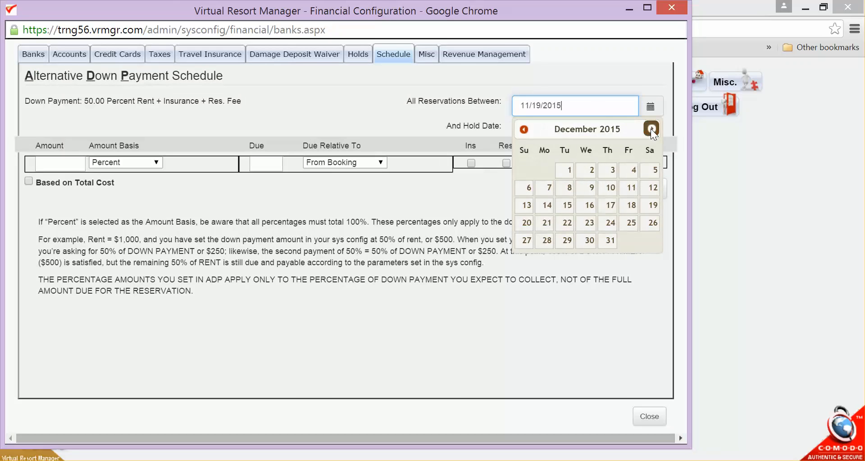
click(651, 129)
click(651, 129)
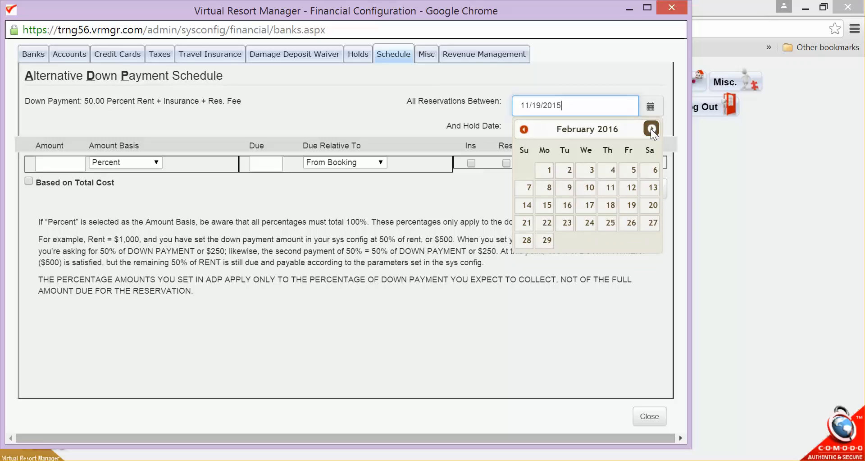
click(524, 130)
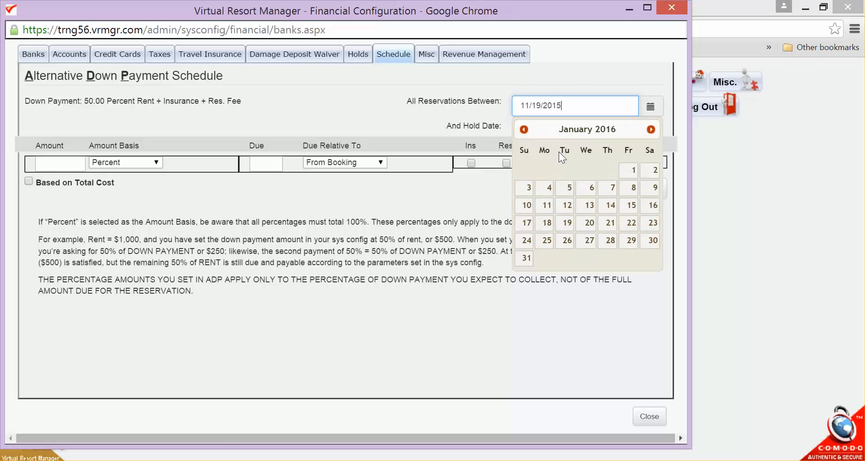
click(632, 172)
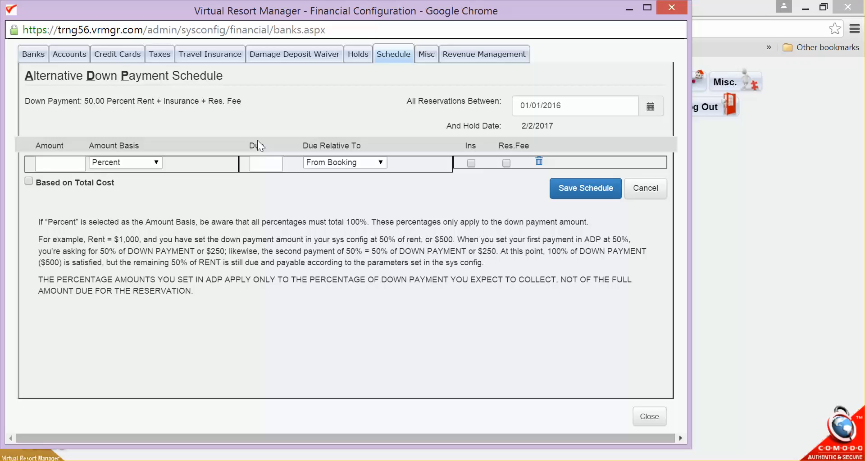
Define the first payment as 30 percent, due 14 days from booking.
click(78, 161)
text(30)
click(137, 163)
click(142, 174)
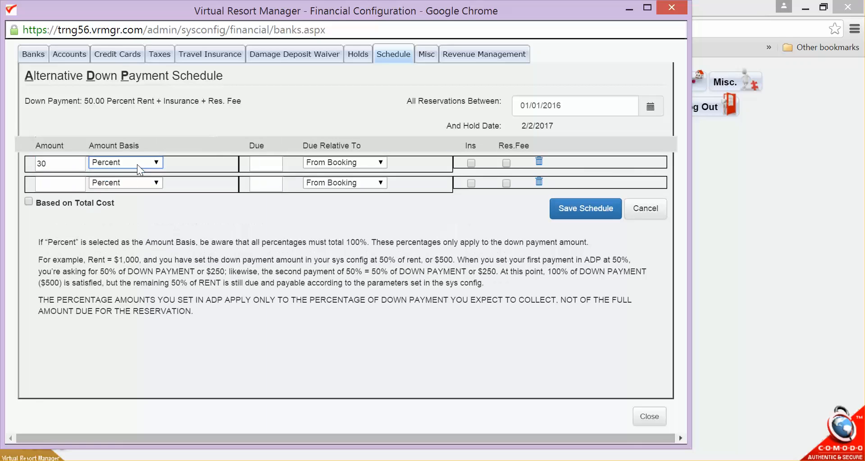
click(266, 165)
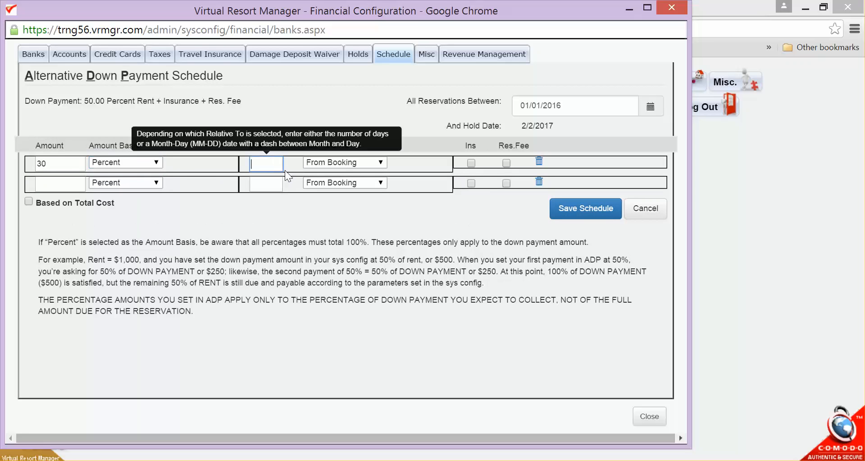
text(14)
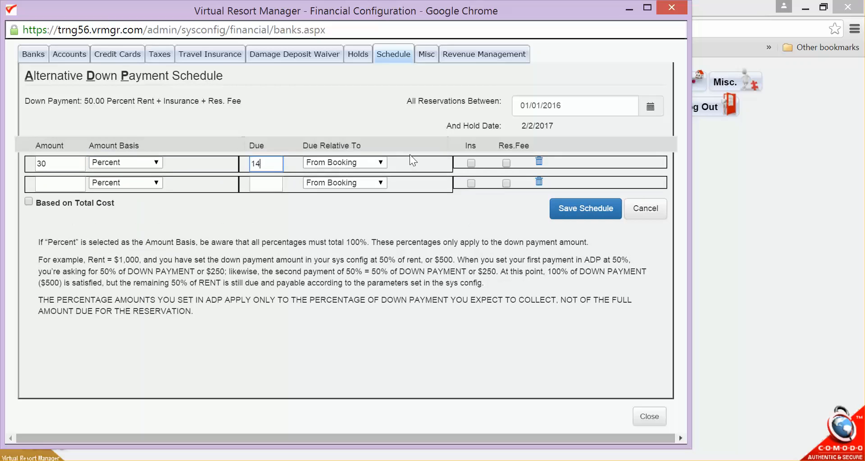
key(Tab)
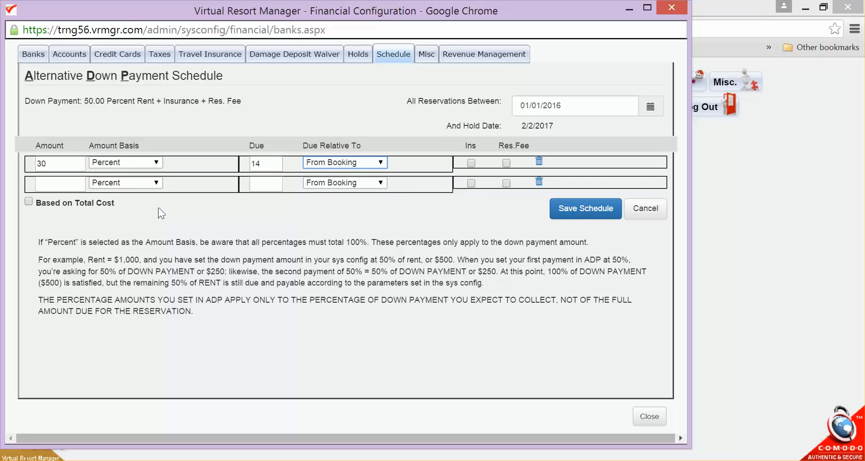
Define the second payment as 70 percent, due on 01-10 relative to Date Next Year.
click(52, 183)
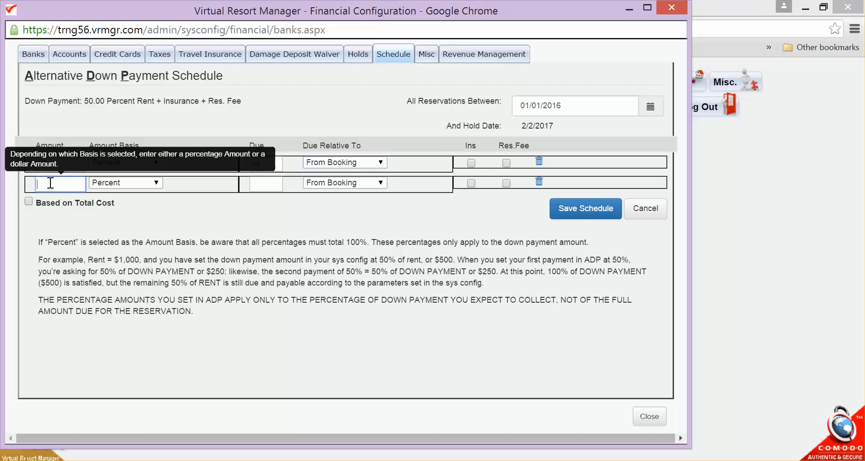
text(70)
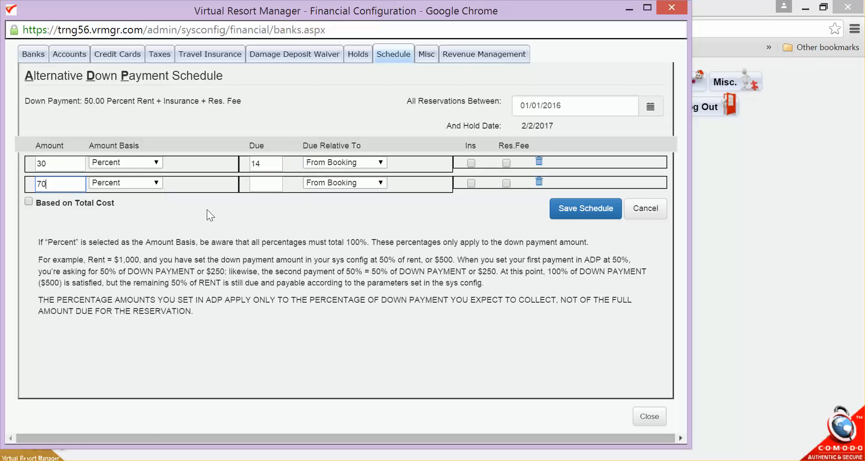
key(Tab)
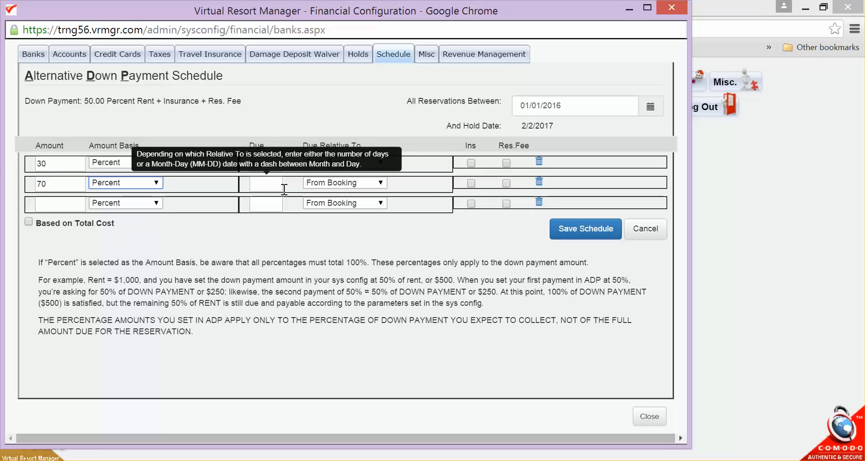
click(277, 186)
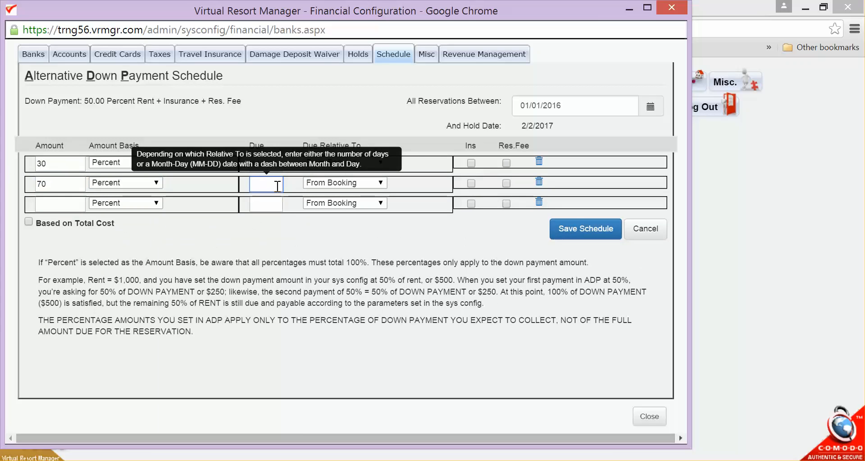
text(01-10)
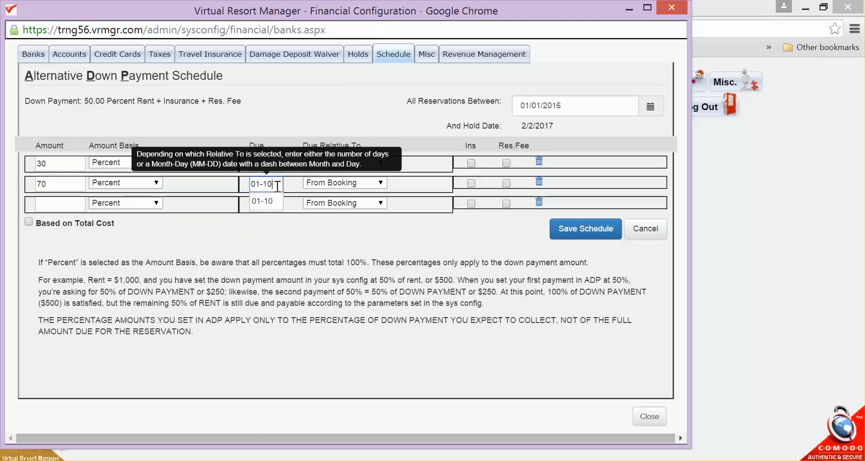
click(385, 182)
click(378, 185)
click(380, 182)
click(372, 225)
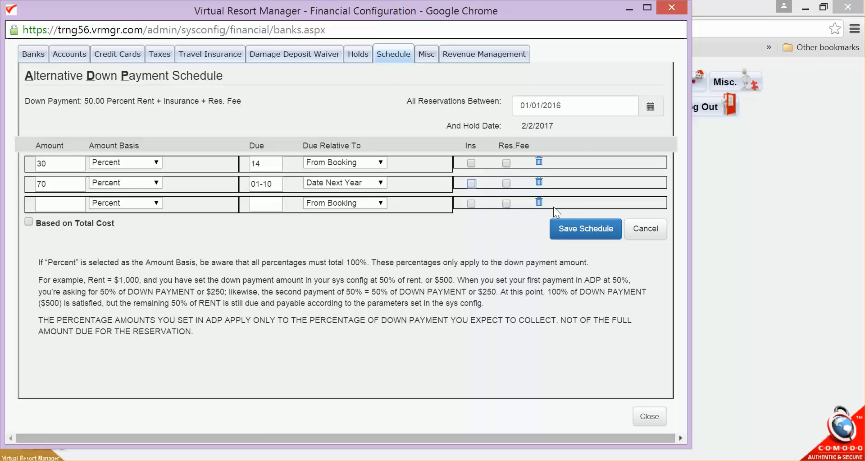
Include insurance in the first payment and the reservation fee in the second, and save the schedule.
click(471, 162)
click(507, 183)
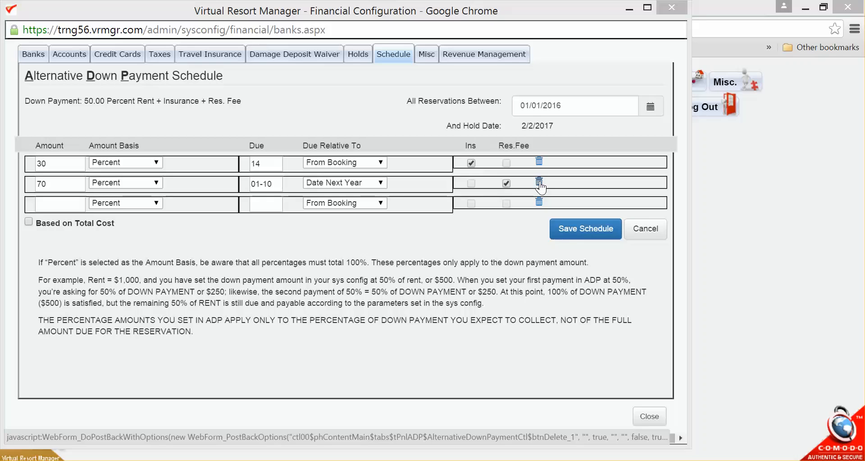
click(579, 230)
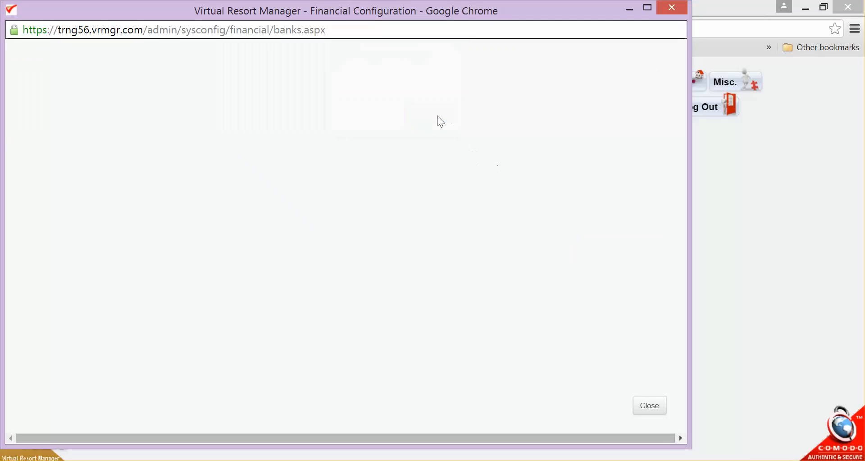
click(437, 116)
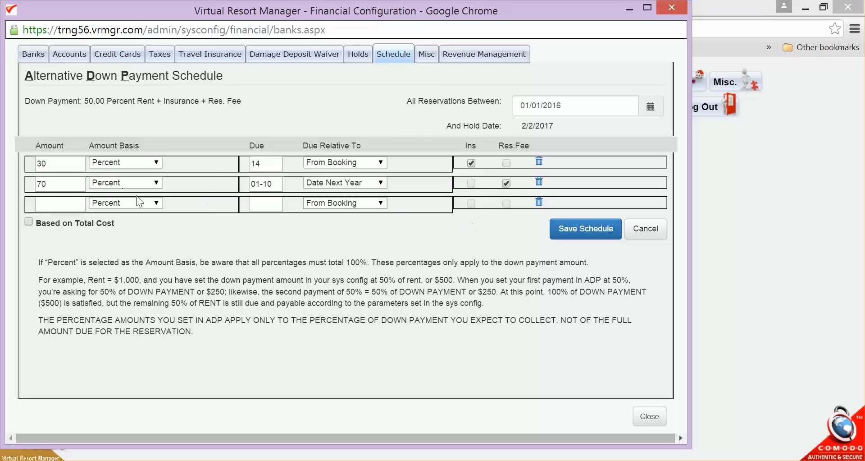
Base the schedule on total cost and set the second payment's amount to 30 percent.
click(29, 222)
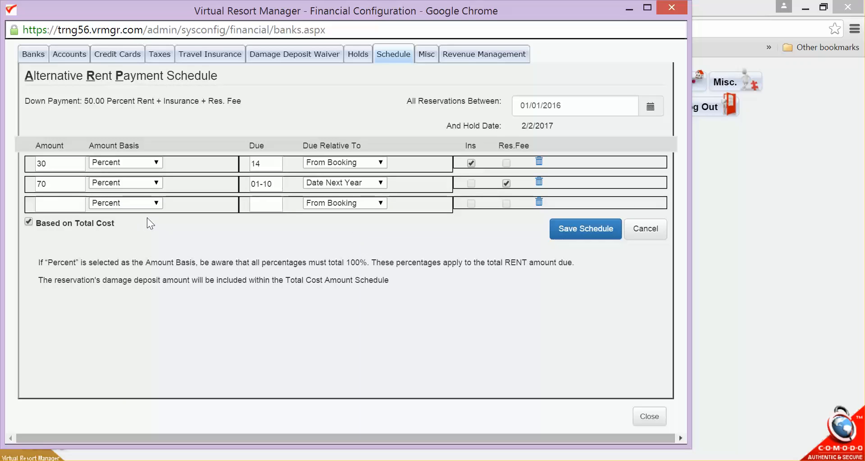
drag(74, 184, 33, 182)
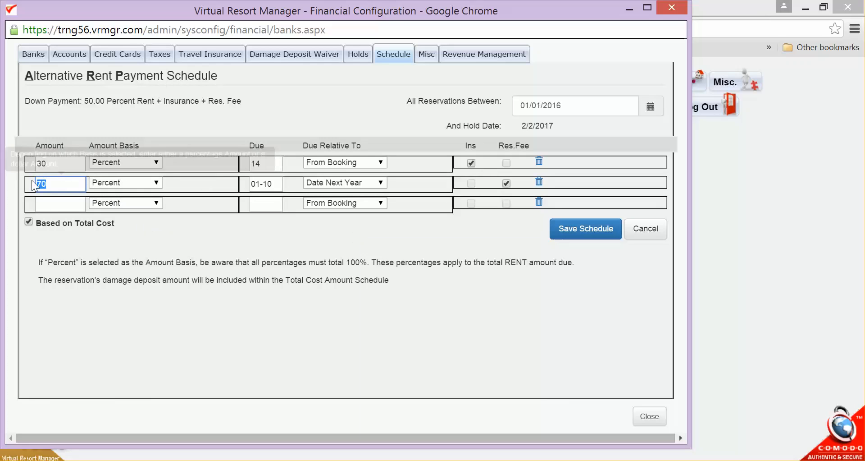
text(30)
Add a third payment of 40 percent due 45 days before check-in, and save the schedule.
click(63, 202)
text(40)
key(Tab)
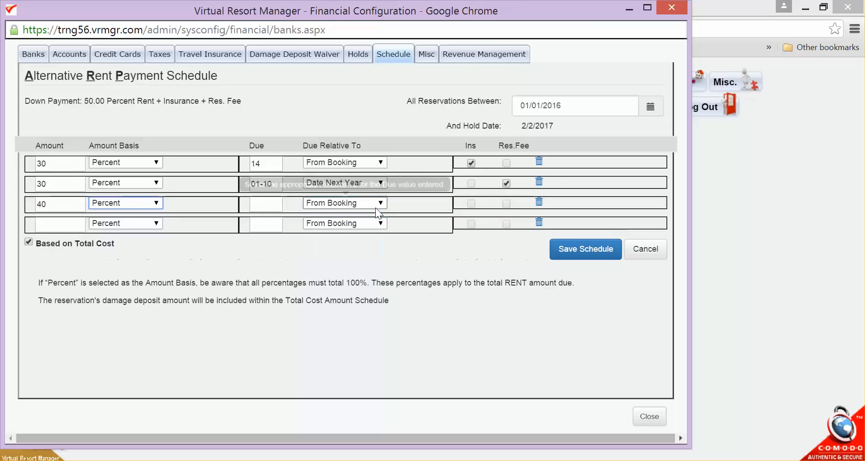
click(267, 204)
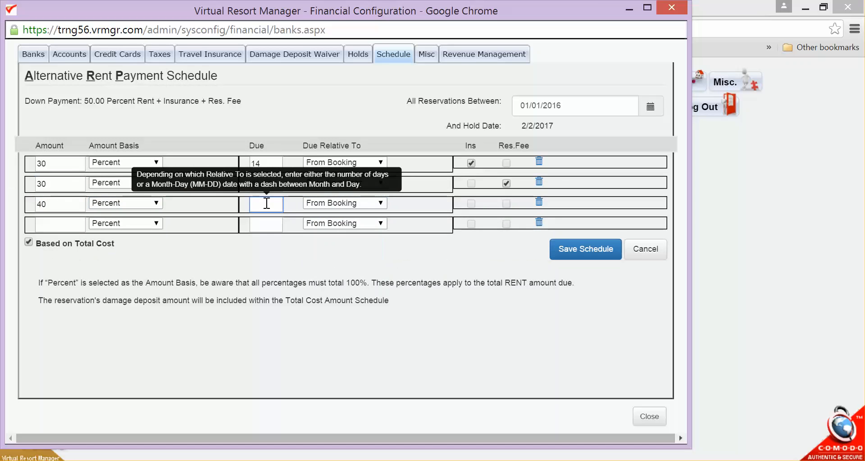
text(45)
key(Tab)
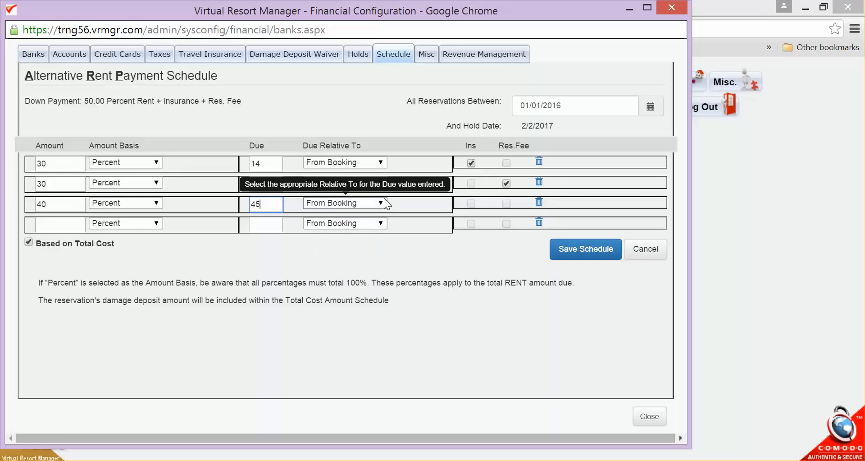
click(381, 203)
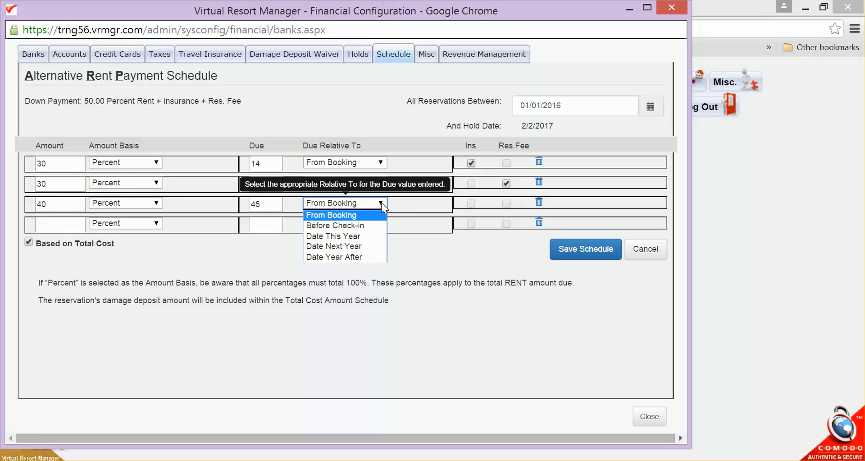
click(373, 225)
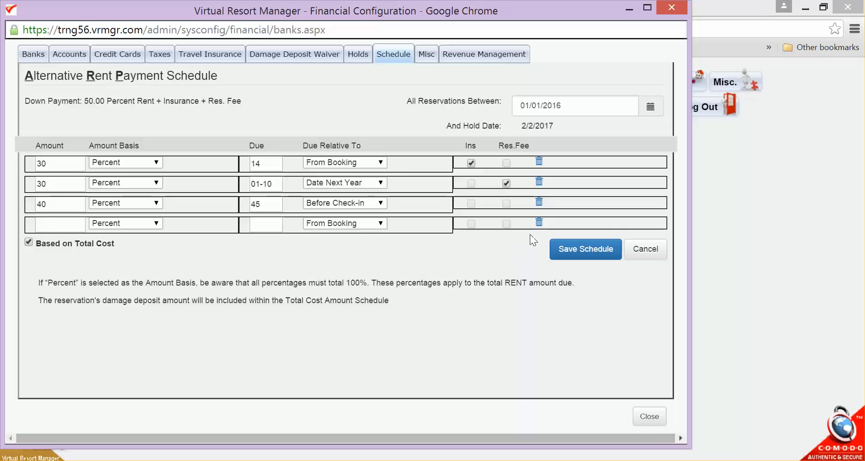
click(580, 256)
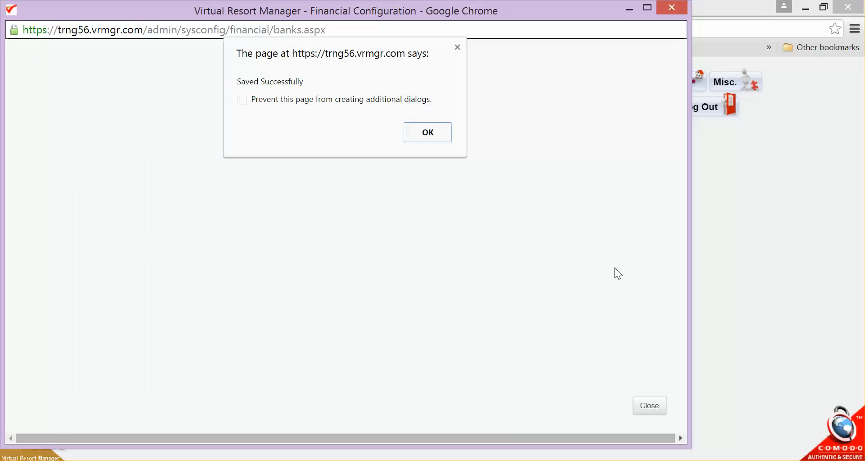
click(439, 134)
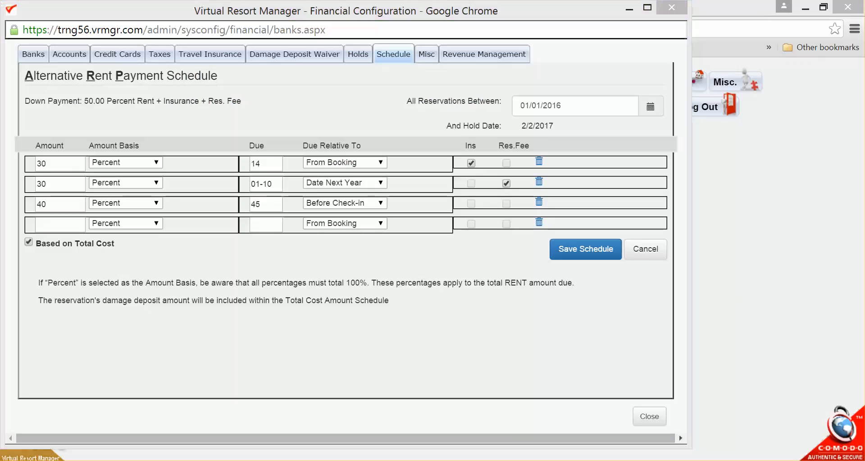